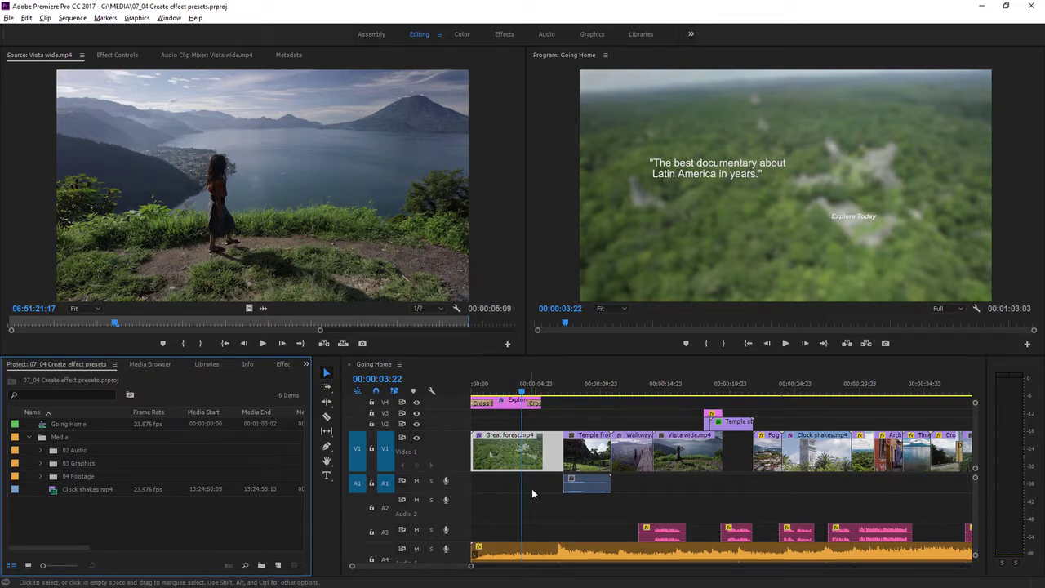
Set the Gaussian Blur's Blurriness on the Great forest.mp4 clip to 40.
click(499, 454)
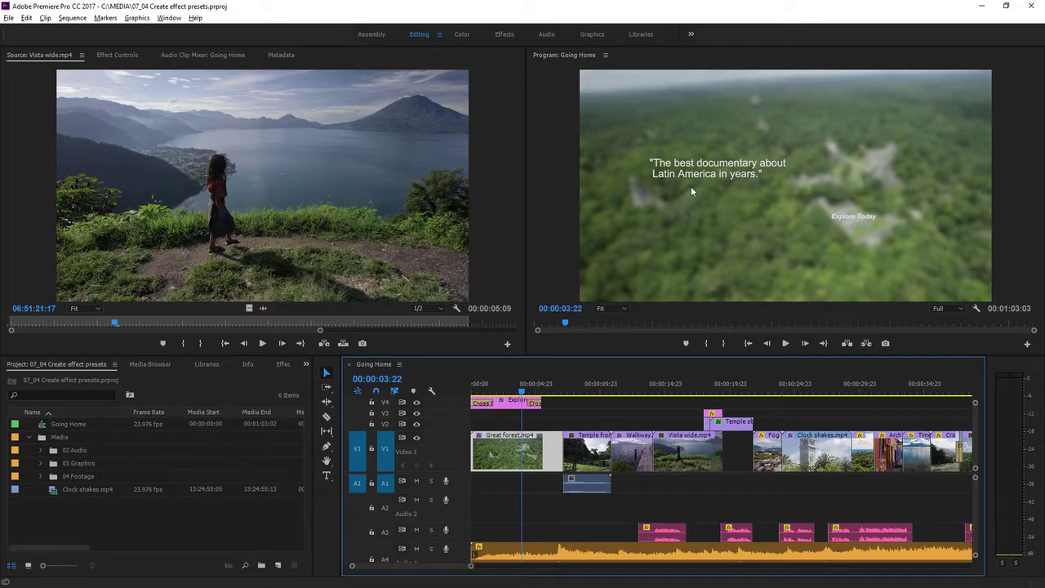
click(110, 54)
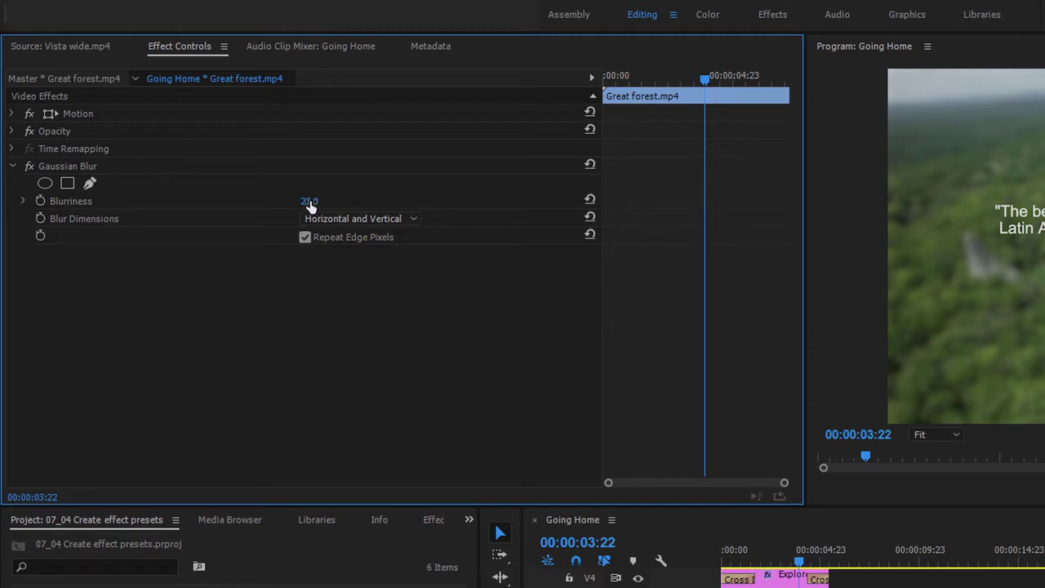
click(310, 201)
text(40)
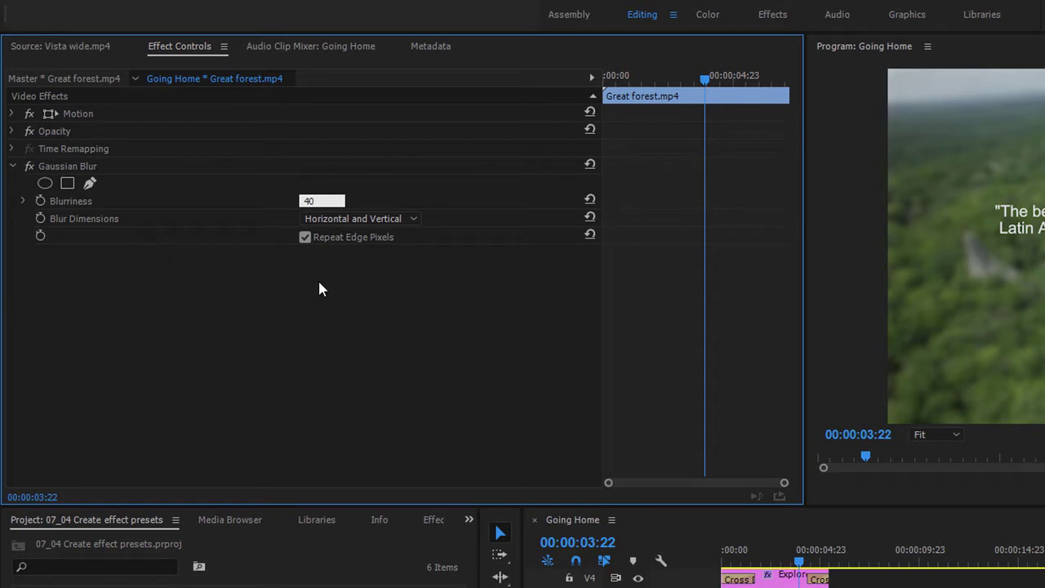
key(Return)
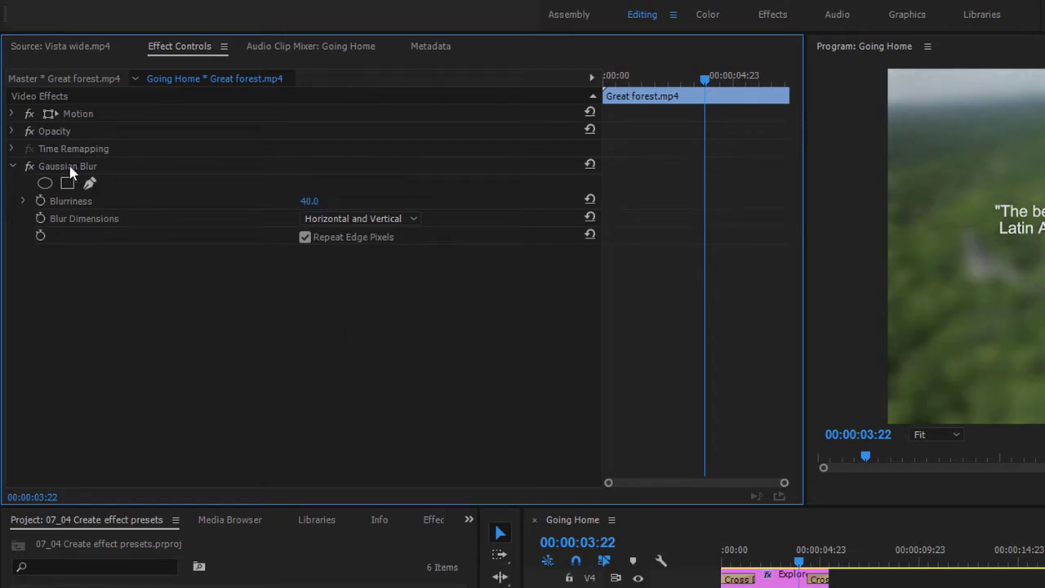
Save the clip's Gaussian Blur effect as a preset named "First Blur", keeping the Scale type.
right_click(102, 174)
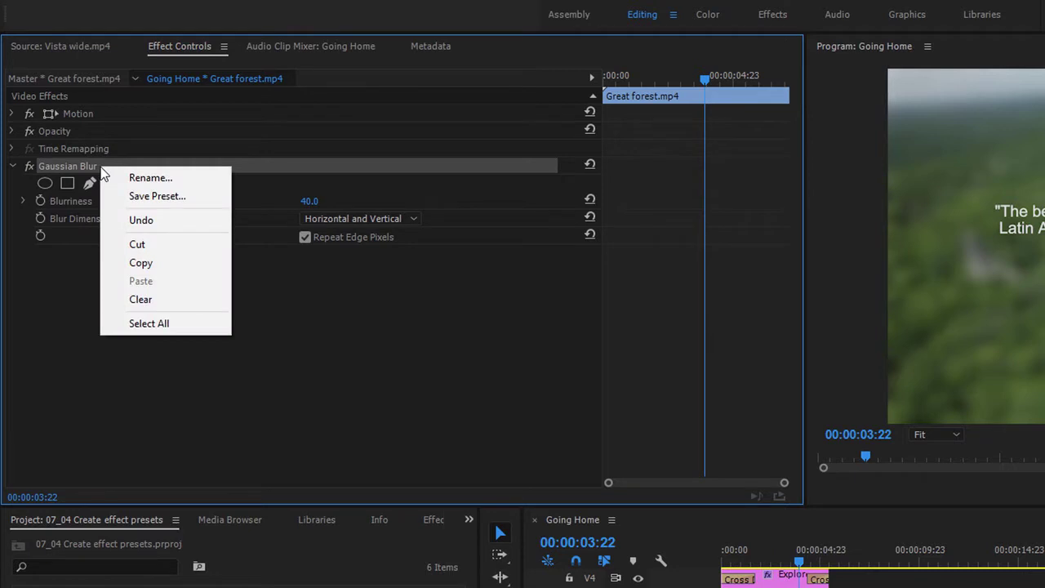
click(213, 201)
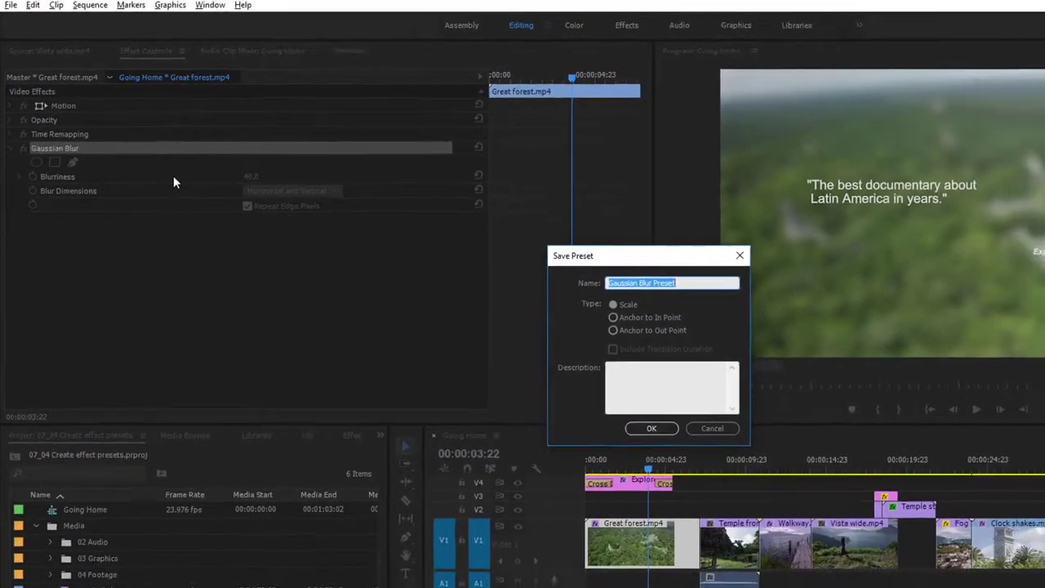
text(First Blur)
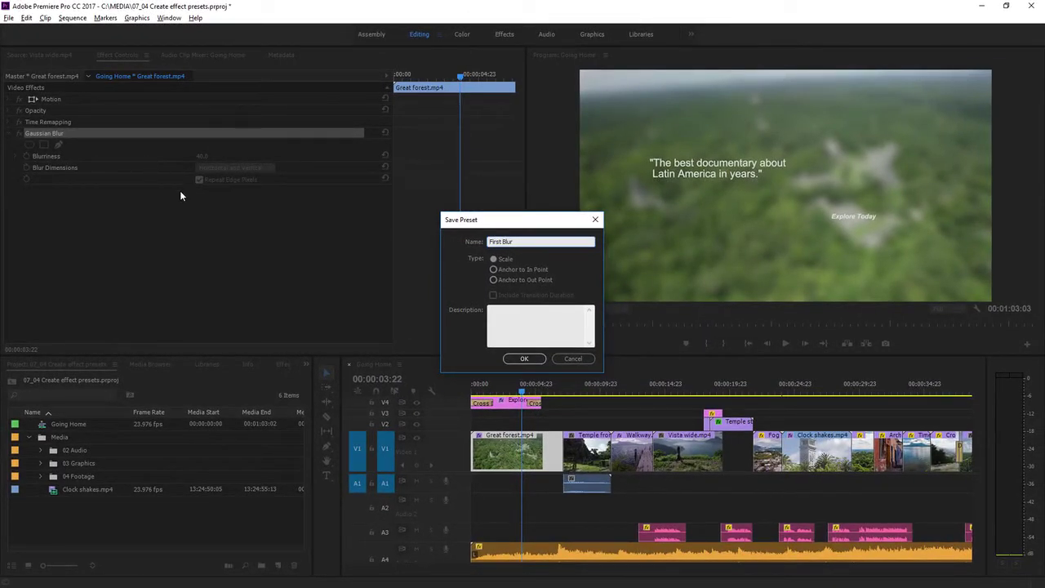
click(522, 359)
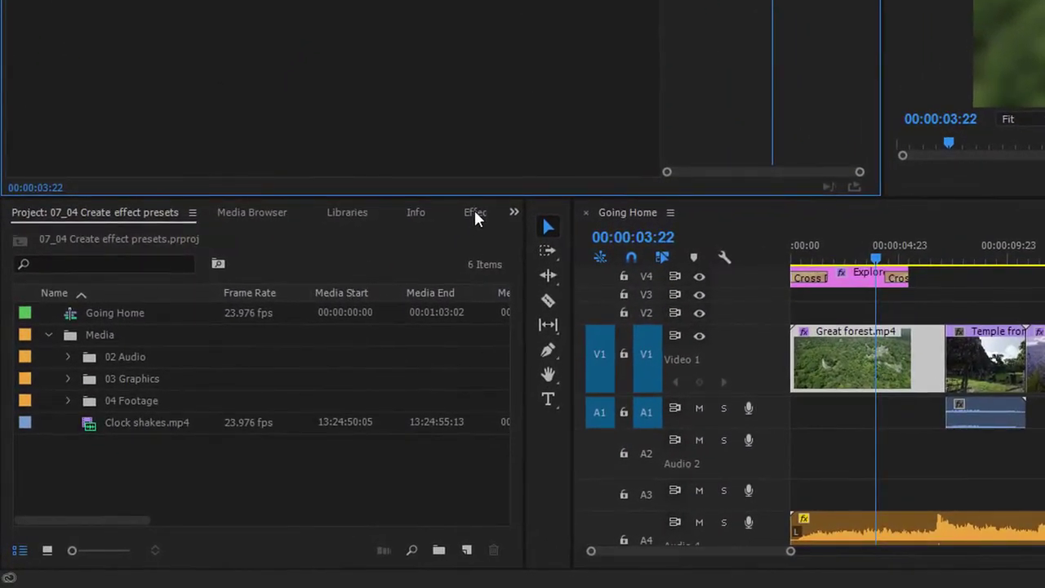
Apply the saved First Blur preset to the Great vista.mp4 clip on V1 near the sequence's end.
click(475, 212)
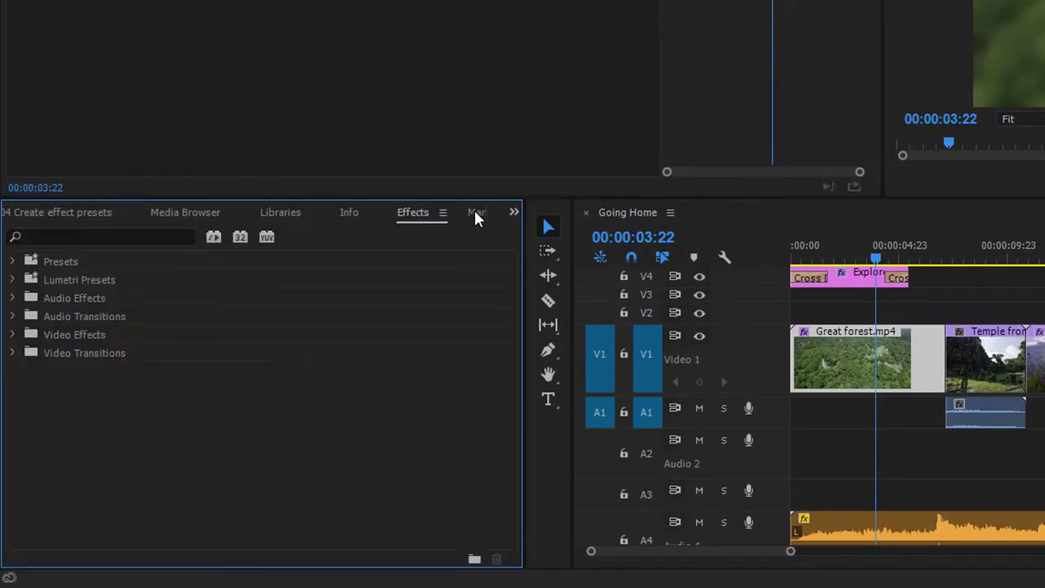
click(13, 261)
click(43, 280)
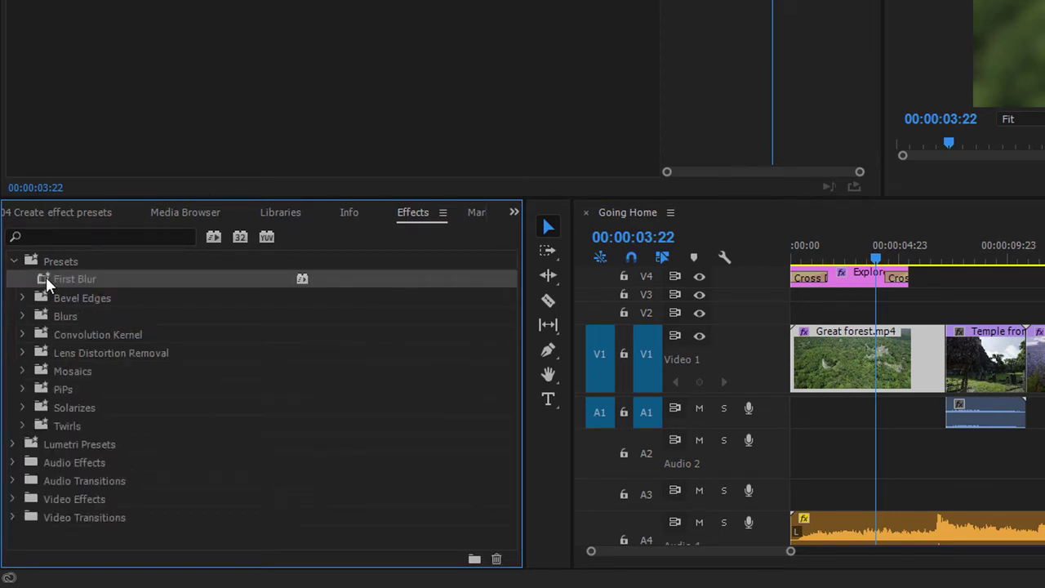
click(686, 557)
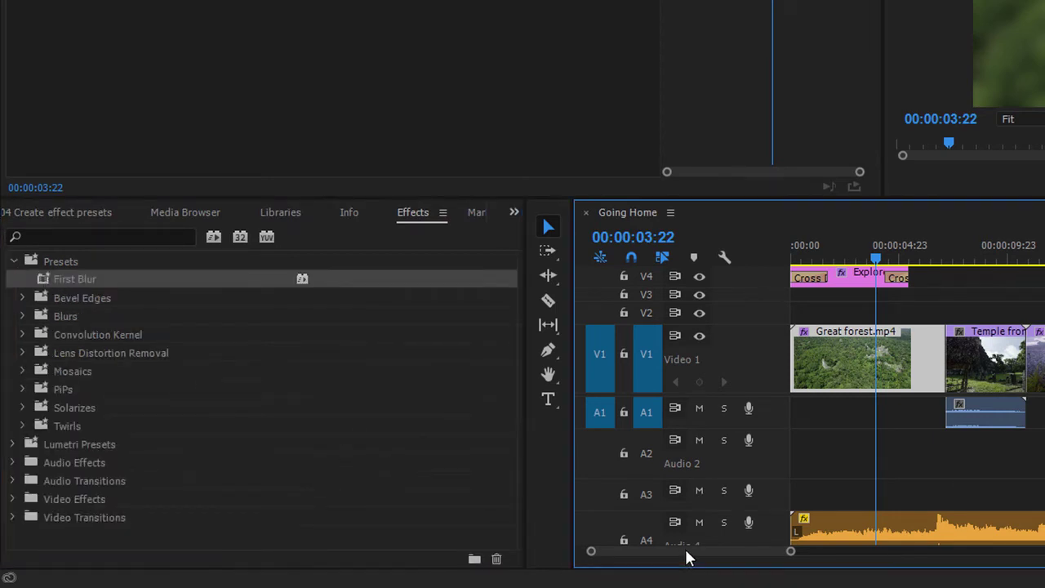
drag(686, 557, 753, 560)
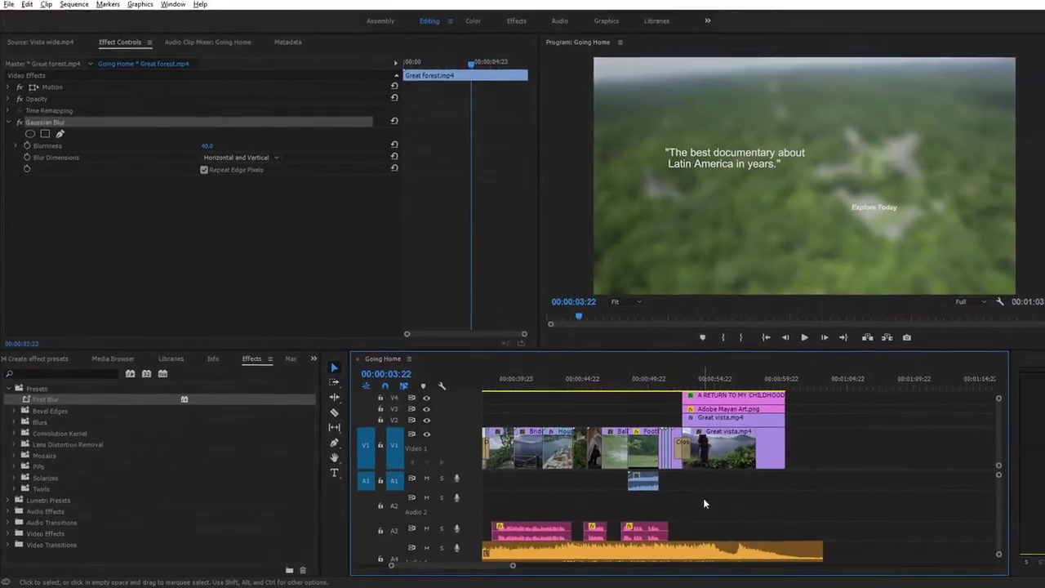
click(907, 327)
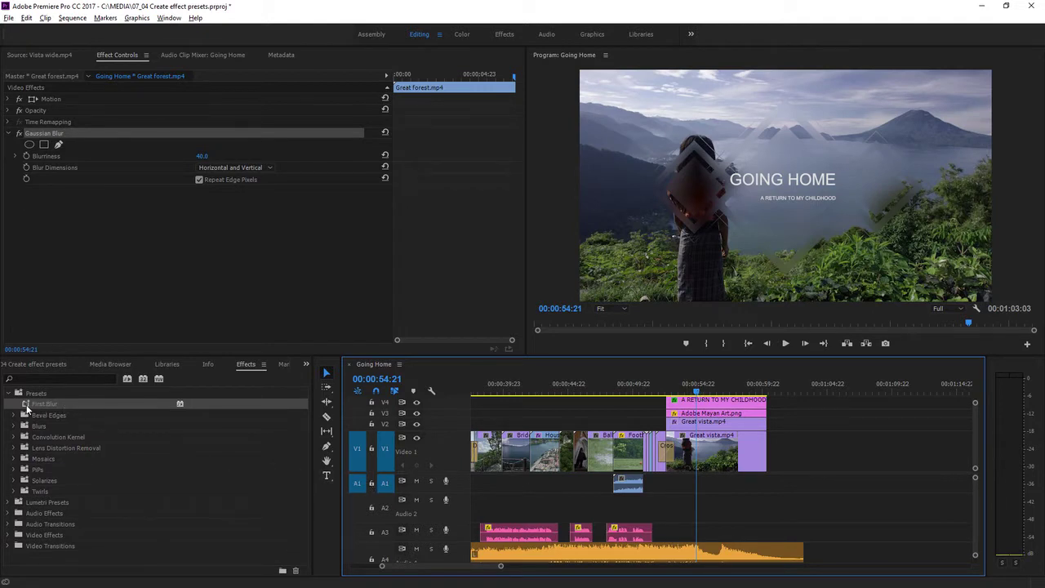
drag(72, 406, 711, 451)
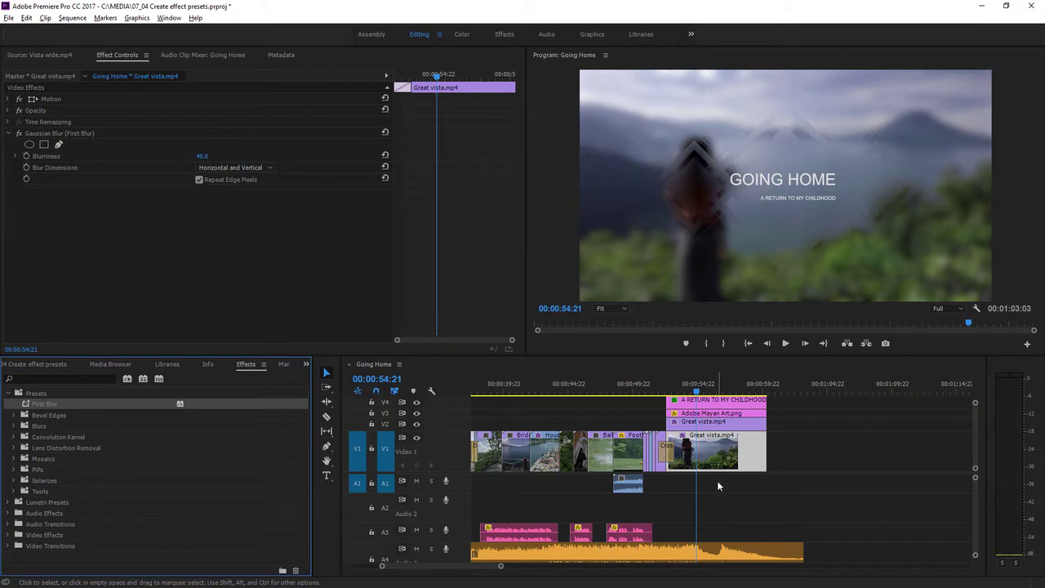
Play the sequence from 00:00:51:20 through the GOING HOME title to review the blurred background.
click(659, 394)
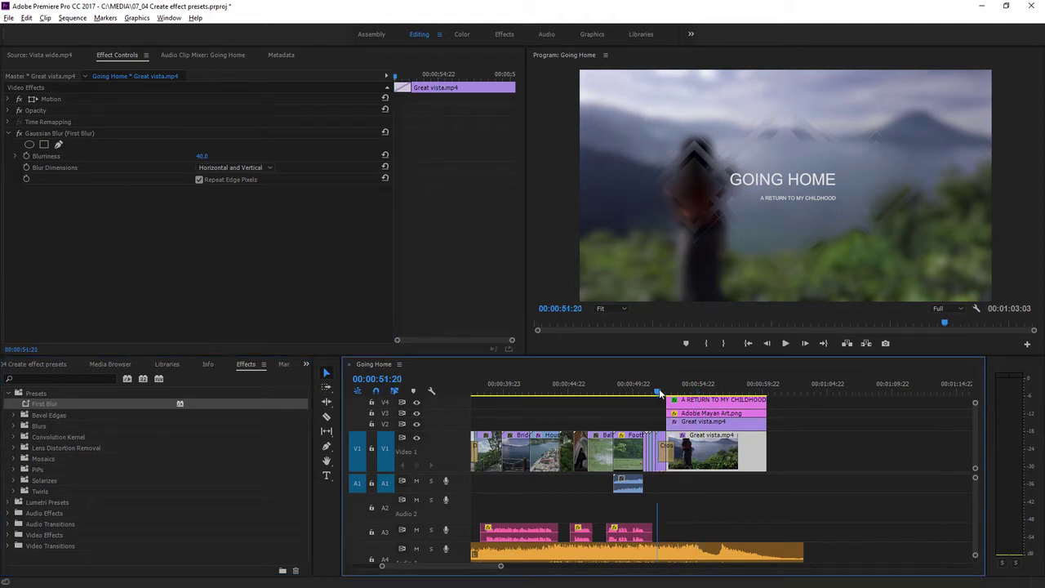
click(785, 343)
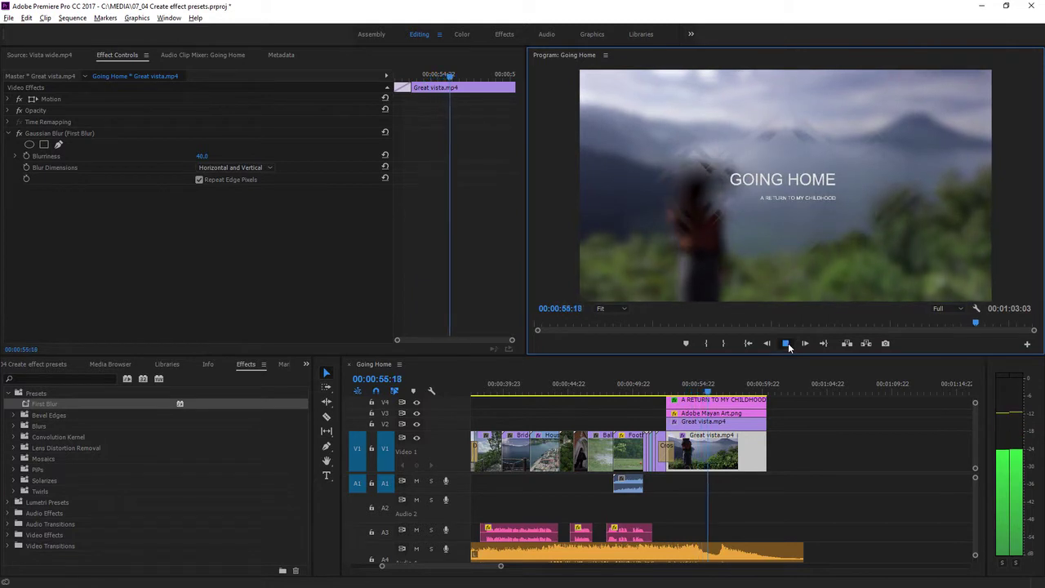
click(787, 343)
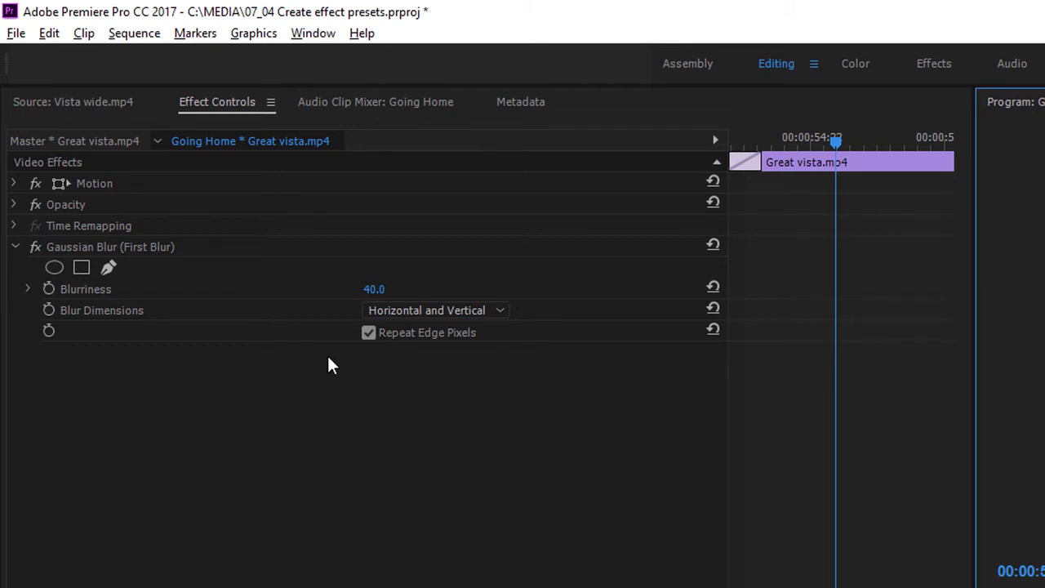
Reduce the Motion Scale of the Great vista.mp4 clip on V1 to 85.
click(14, 184)
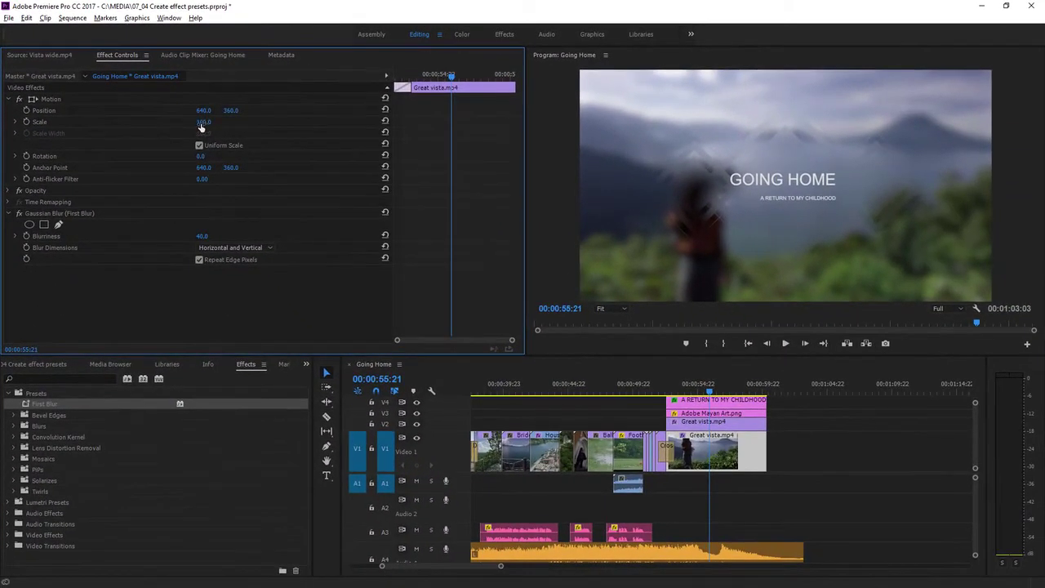
drag(201, 127, 173, 126)
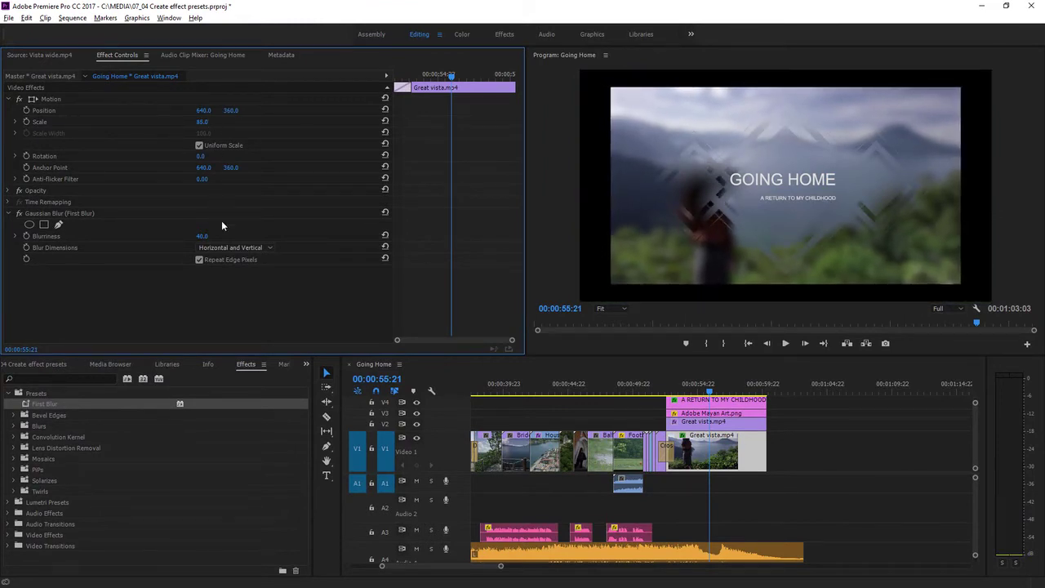
Save the clip's Motion and Gaussian Blur effects together as one preset named "Blur and scale", with the Scale type.
click(74, 217)
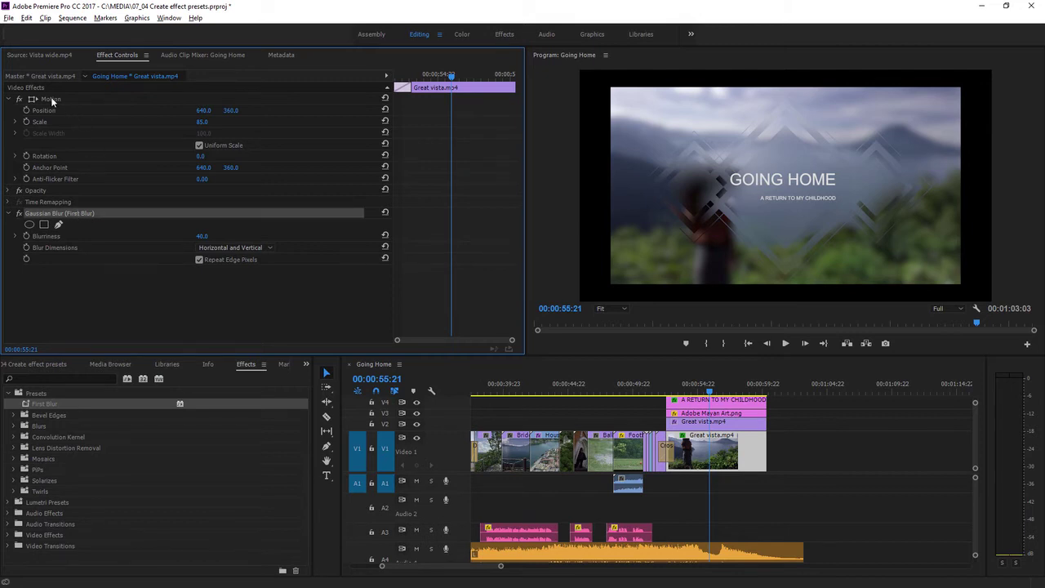
click(51, 100)
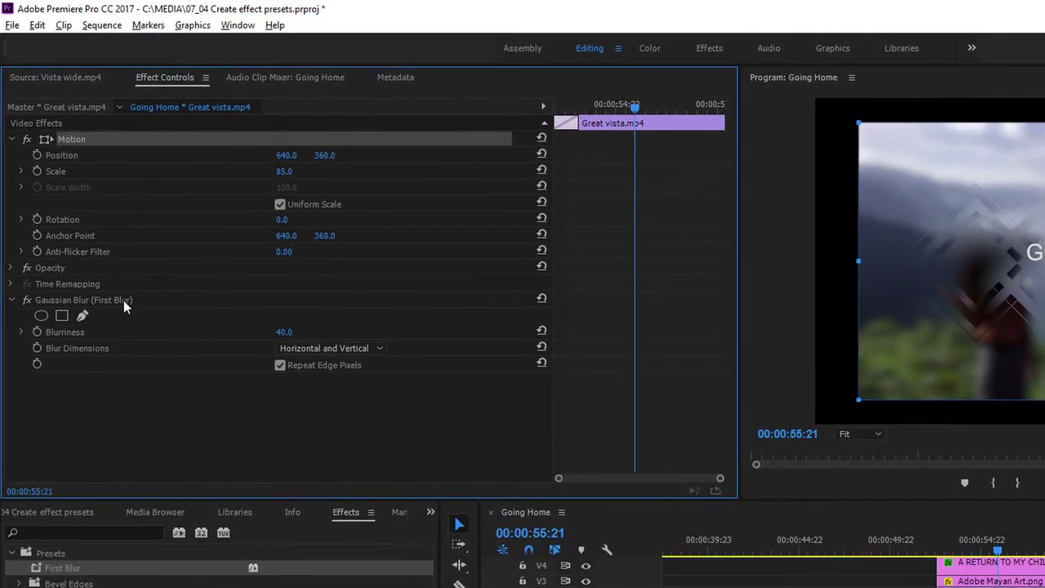
click(123, 301)
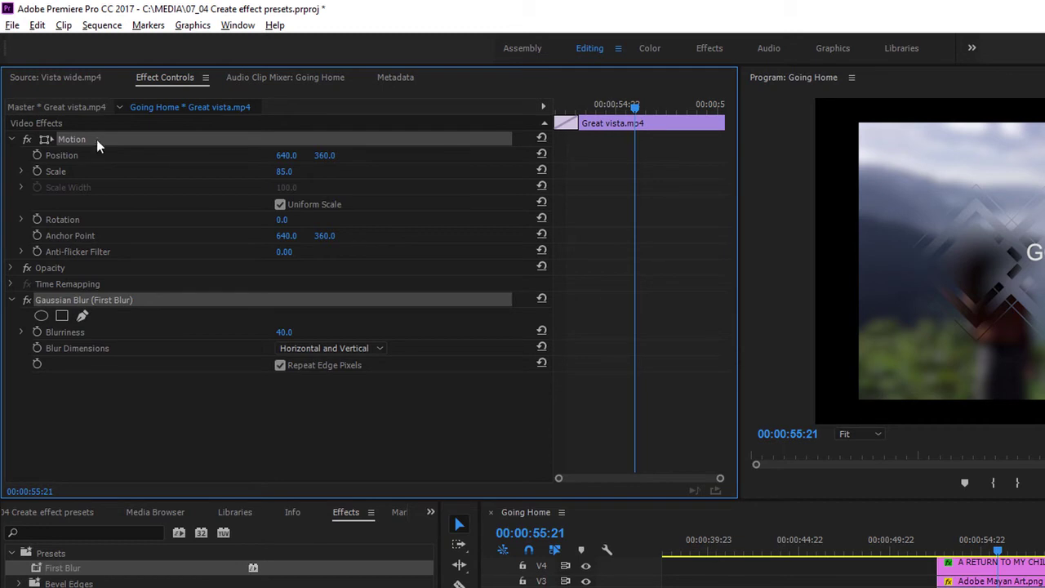
right_click(154, 300)
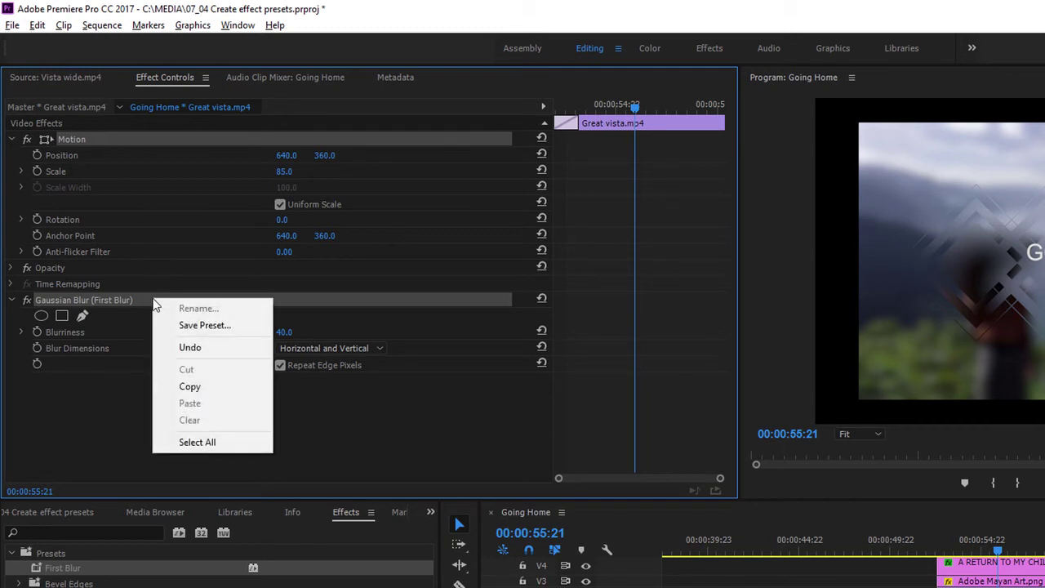
click(252, 332)
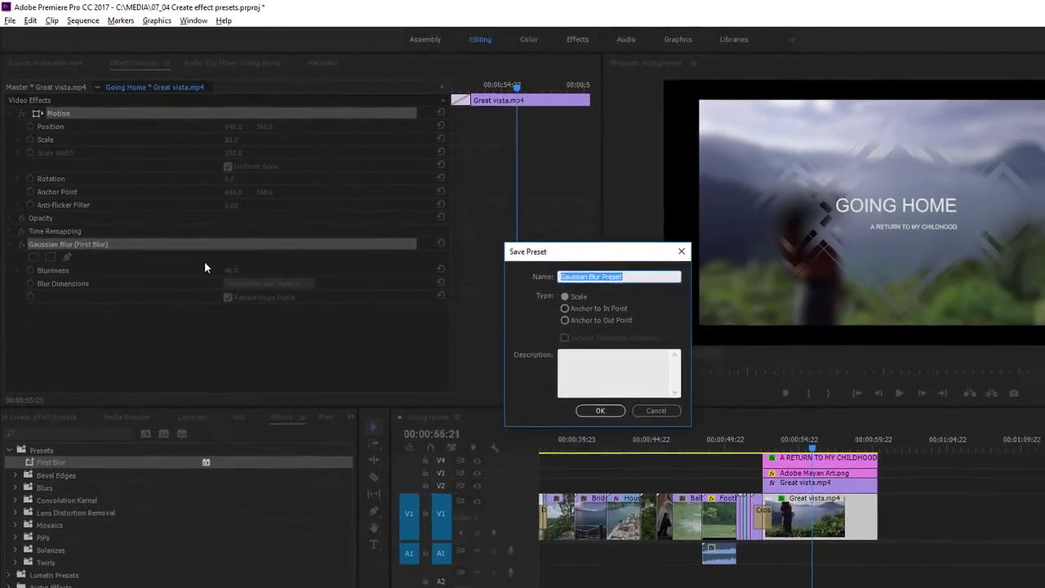
text(Blu)
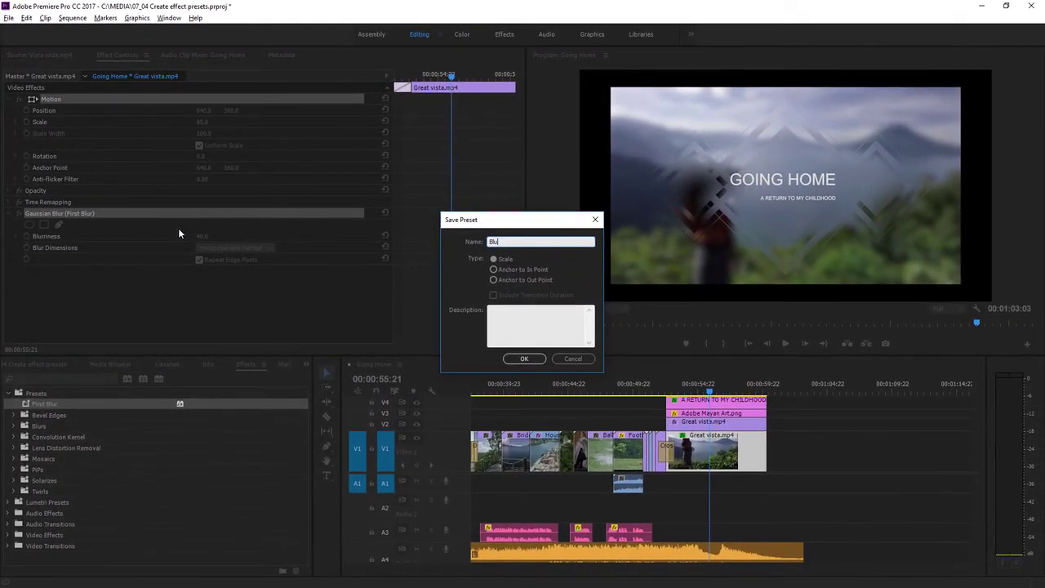
text(r and scale)
click(524, 359)
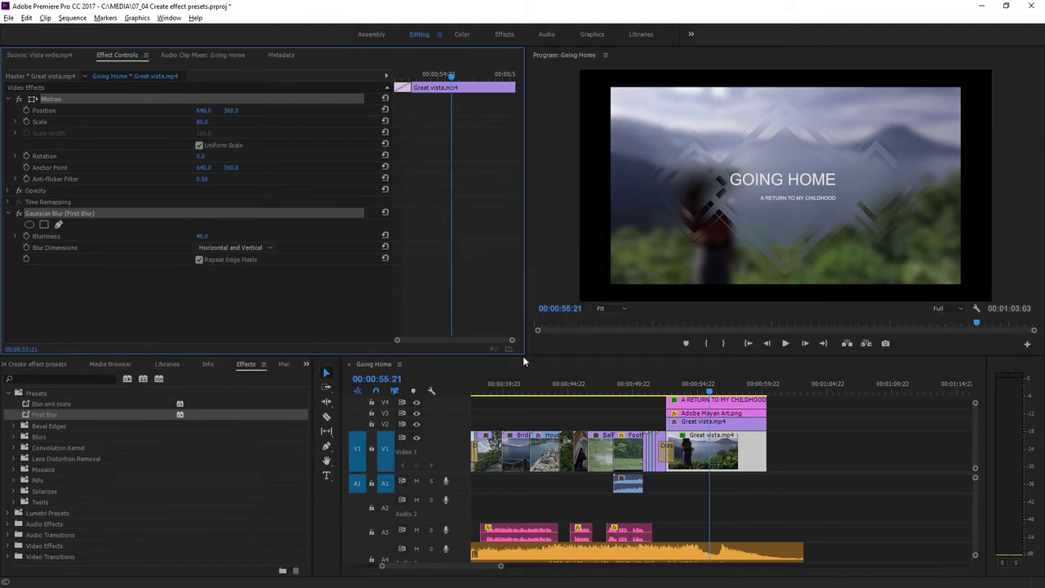
Apply the Blur and scale preset to the Bridge track.mp4 clip at 00:00:40:21.
click(68, 406)
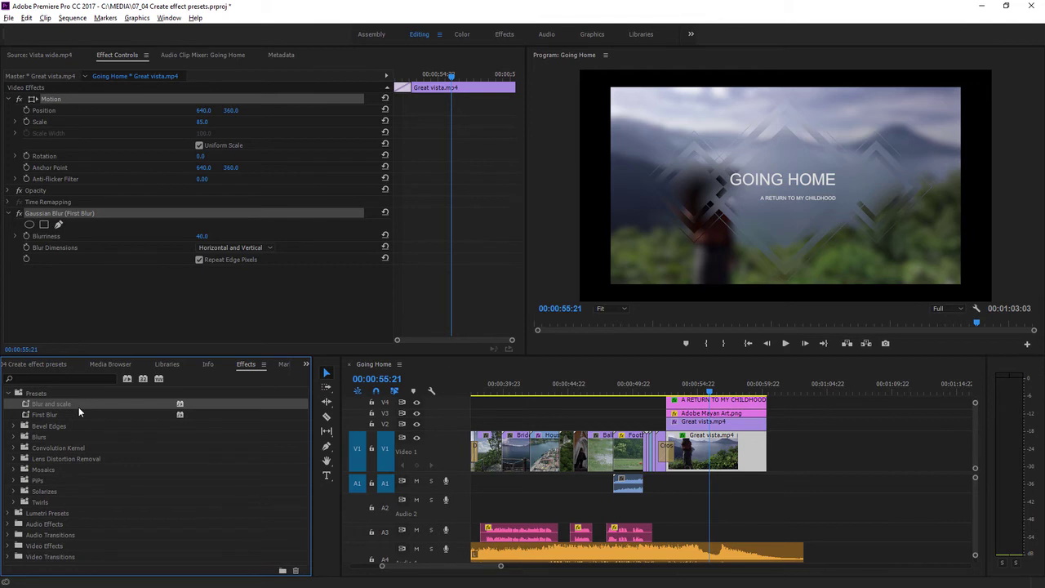
click(516, 390)
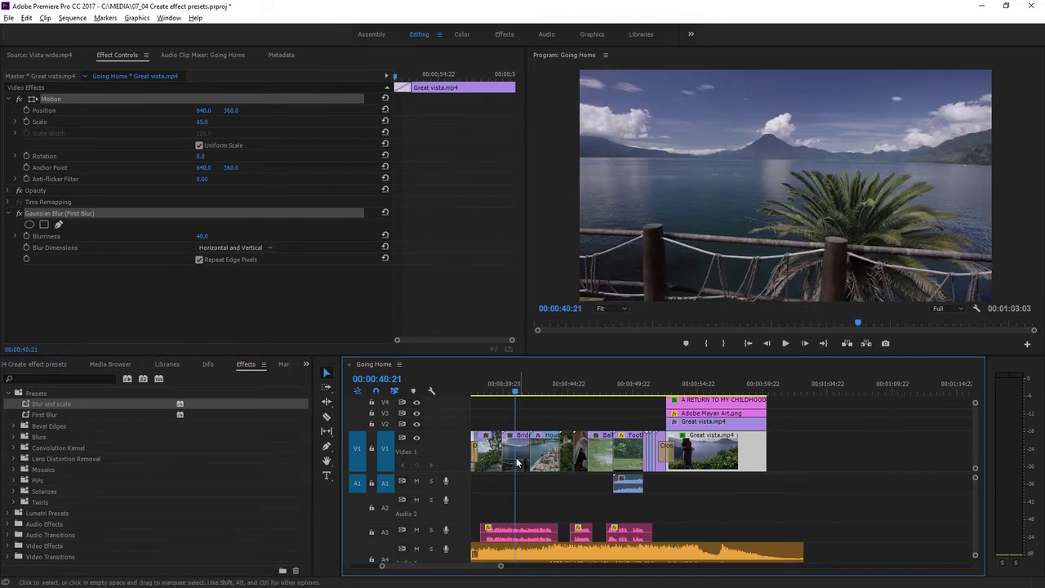
drag(27, 404, 521, 450)
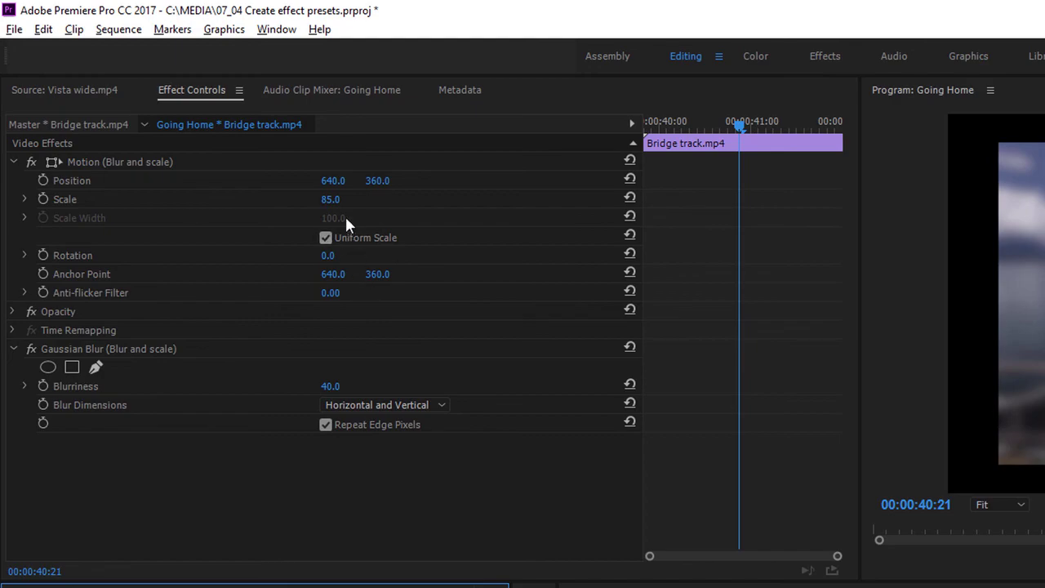
Adjust the preset values on Bridge track.mp4, setting Scale to 92 and Blurriness to about 17.
drag(331, 205, 385, 208)
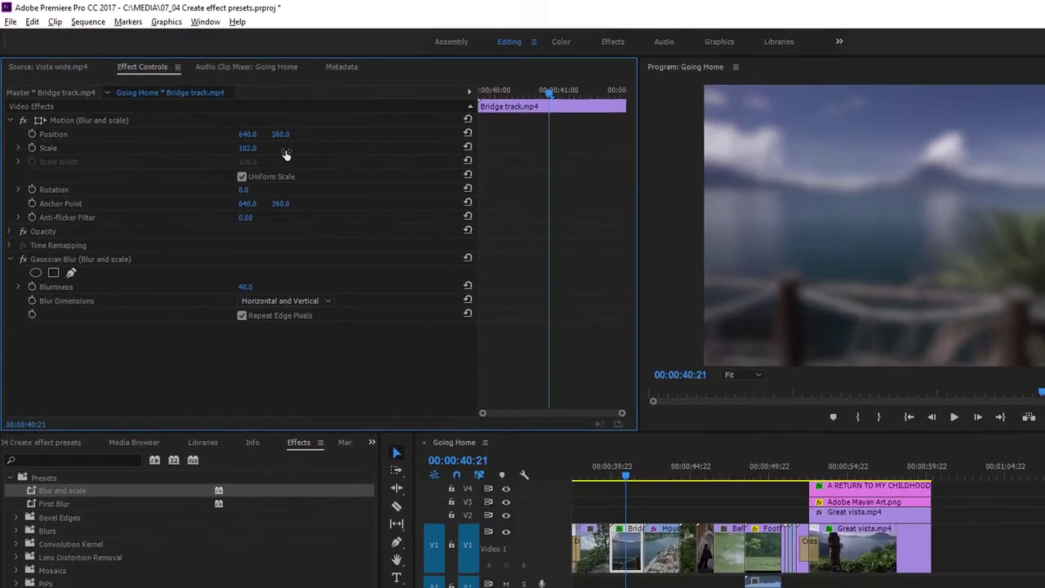
drag(286, 154, 253, 156)
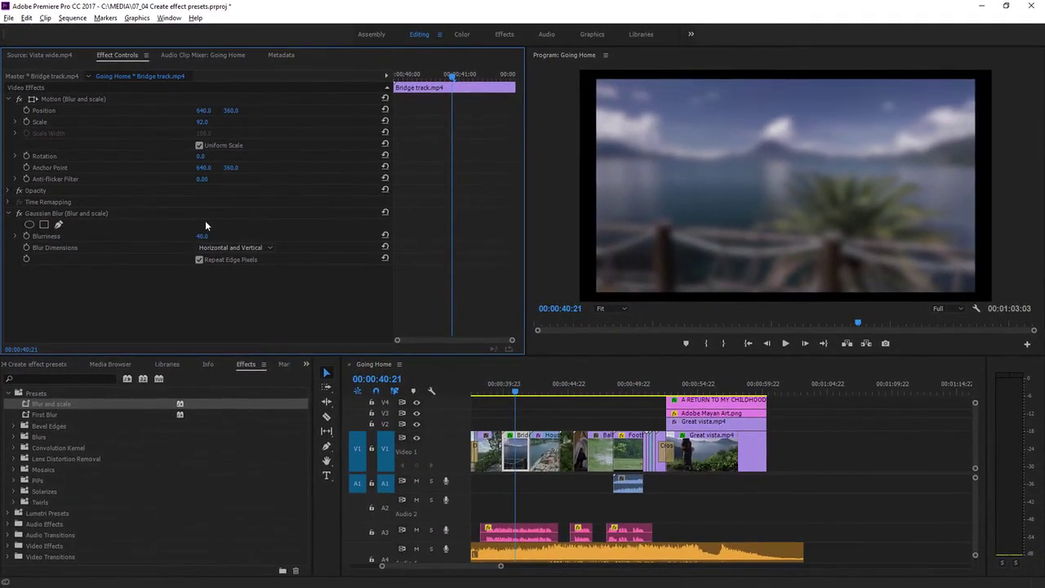
mouse_move(202, 237)
mouse_down()
mouse_move(163, 241)
mouse_move(210, 237)
mouse_up()
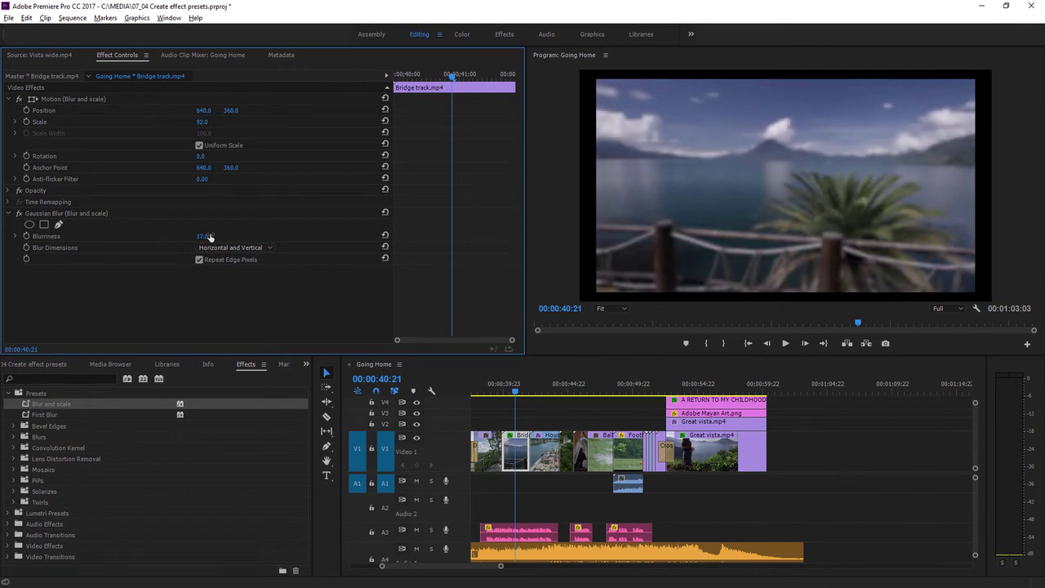